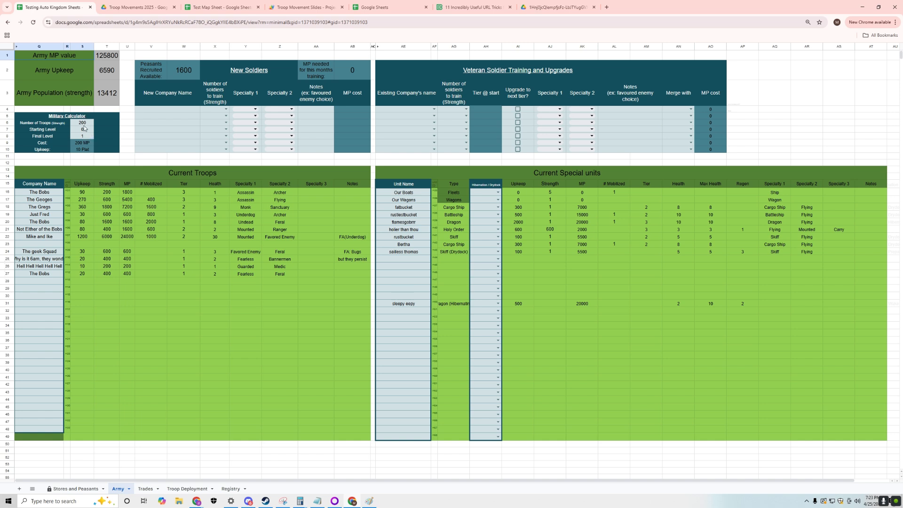
- Set the Military Calculator to 600 troops, starting level 1 and final level 3
{"action": "left_click", "coordinate": [84, 125]}
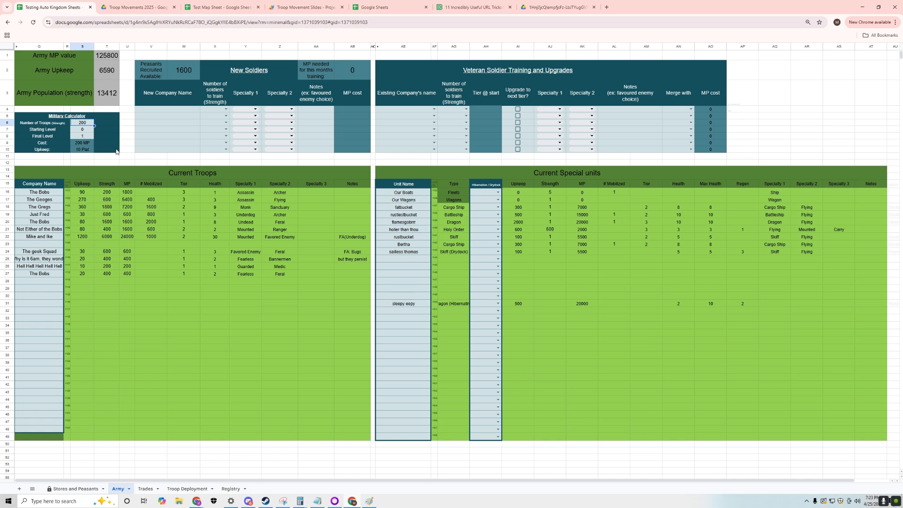
{"action": "type", "text": "600"}
{"action": "key", "text": "Return"}
{"action": "type", "text": "1"}
{"action": "key", "text": "Return"}
{"action": "type", "text": "3"}
{"action": "key", "text": "Return"}
- Choose the 1600-strength company The Bobs as the existing company in the first veteran training row
{"action": "left_click", "coordinate": [434, 108]}
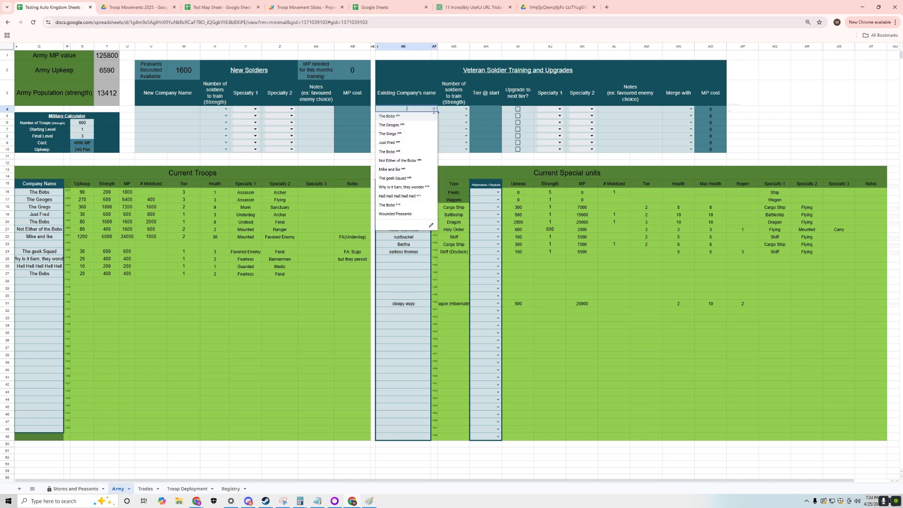
{"action": "left_click", "coordinate": [400, 151]}
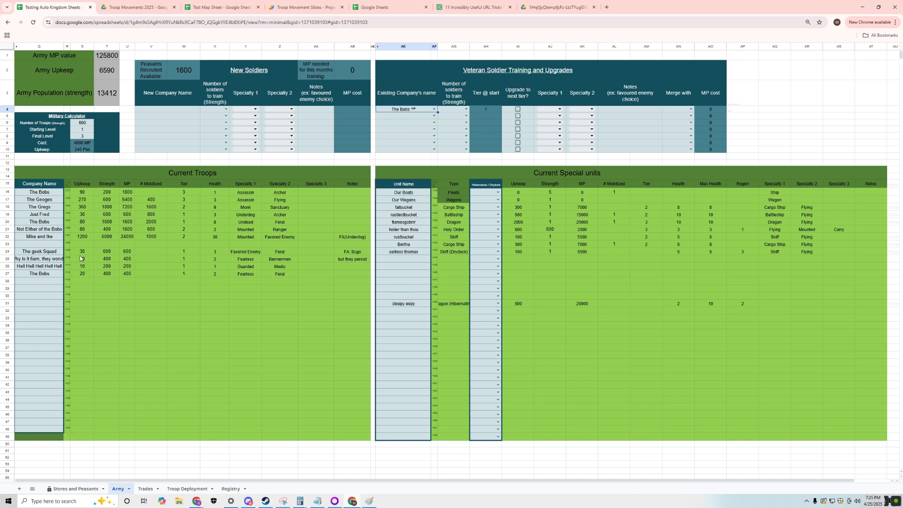
- Set the special unit fatbucket to Drydock and the dragon in row 20 to Hibernate
{"action": "left_click", "coordinate": [497, 193]}
{"action": "left_click", "coordinate": [417, 199]}
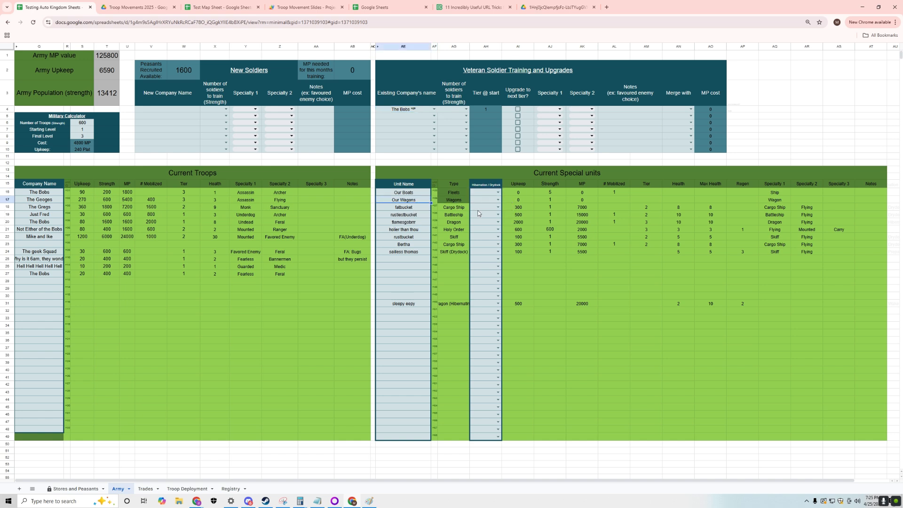
{"action": "left_click", "coordinate": [497, 207]}
{"action": "left_click", "coordinate": [496, 215]}
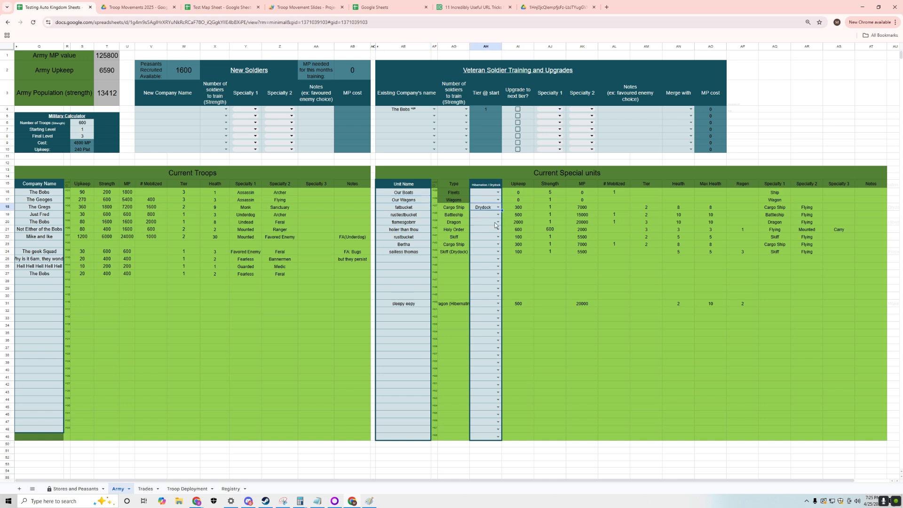
{"action": "left_click", "coordinate": [497, 222]}
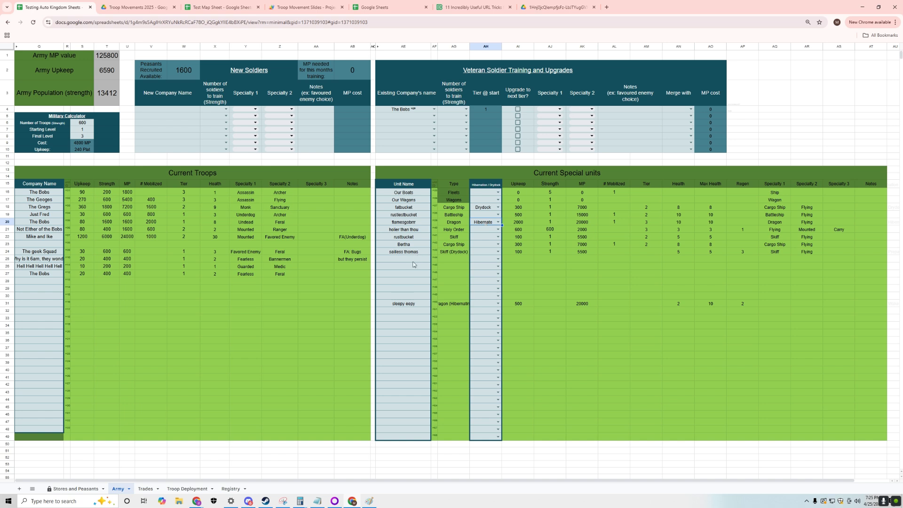
- Set the hibernating dragon sleepy eepy to Wake up and the drydocked skiff sailless thomas to Prepare for Launch
{"action": "left_click", "coordinate": [451, 254]}
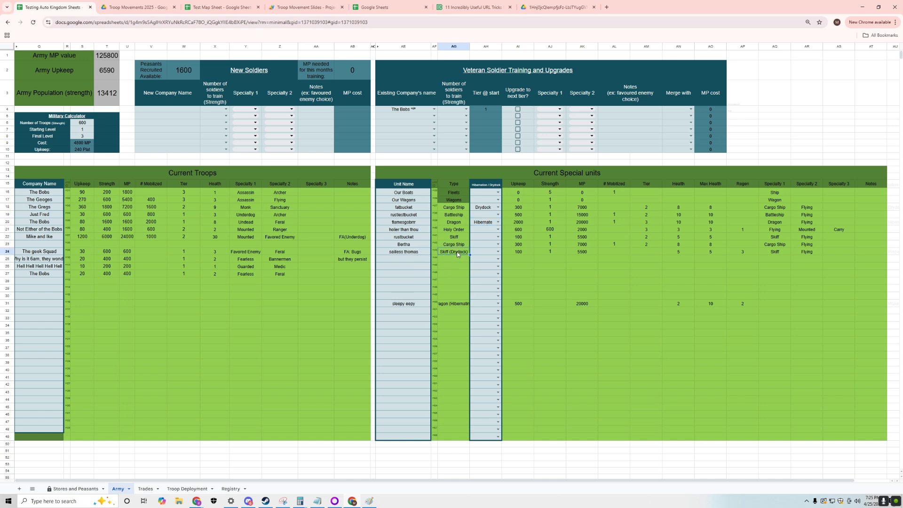
{"action": "left_click", "coordinate": [445, 303]}
{"action": "left_click", "coordinate": [498, 305]}
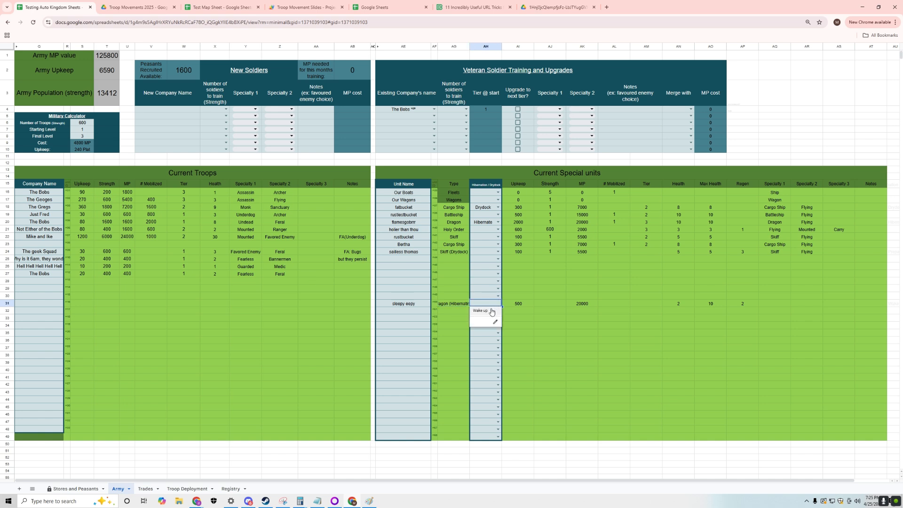
{"action": "left_click", "coordinate": [490, 312]}
{"action": "left_click", "coordinate": [499, 252]}
{"action": "left_click", "coordinate": [489, 259]}
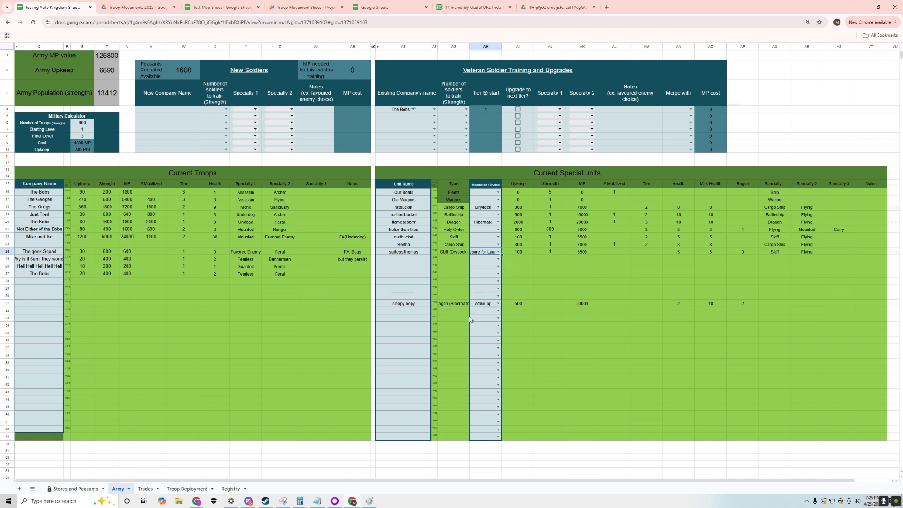
- Clear all Hibernation/Drydock choices of the special units from fatbucket through sleepy eepy
{"action": "left_click_drag", "start_coordinate": [480, 304], "coordinate": [485, 208]}
{"action": "key", "text": "Delete"}
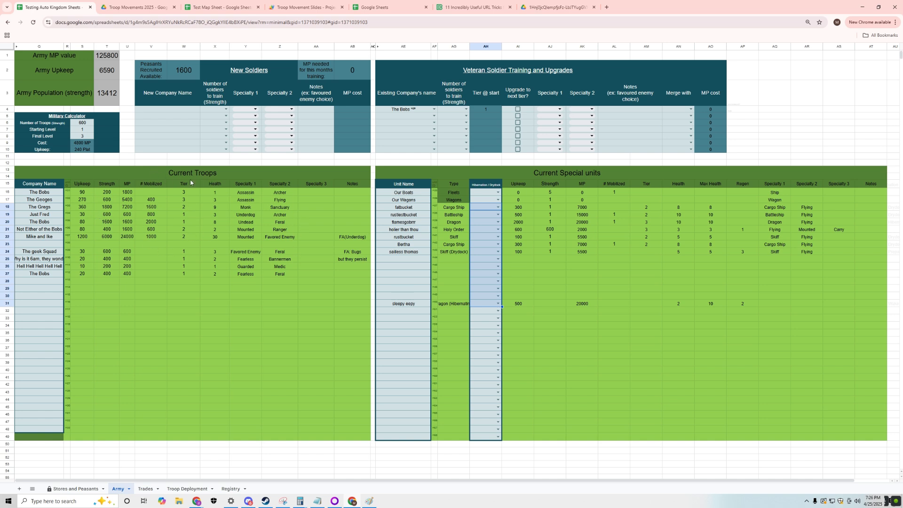
- Rename the first company under Current Troops as The Joes
{"action": "left_click", "coordinate": [42, 193]}
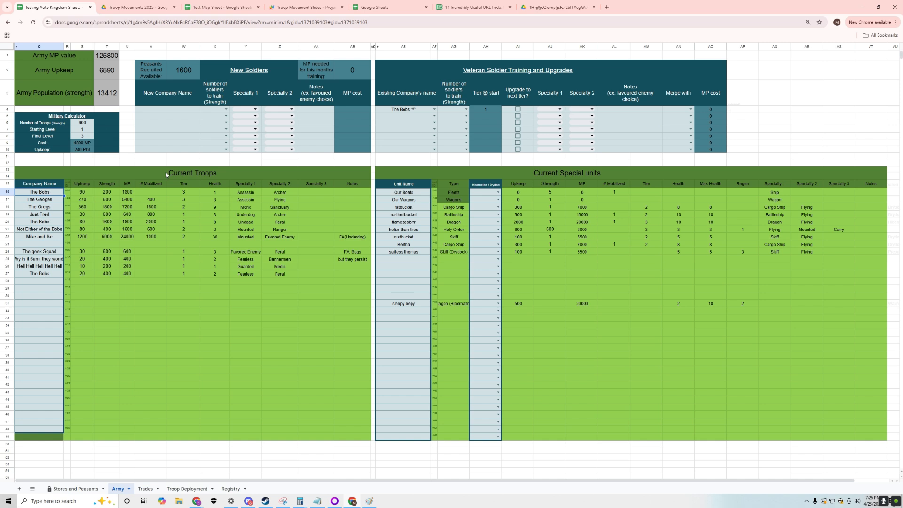
{"action": "type", "text": "The Joes"}
{"action": "key", "text": "Return"}
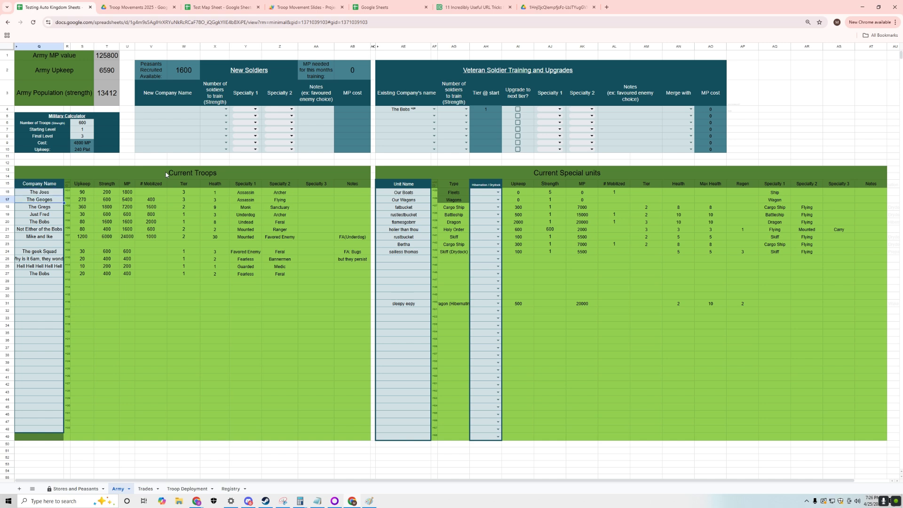
- Choose The Joes as the existing company in the first veteran training row
{"action": "left_click", "coordinate": [435, 109]}
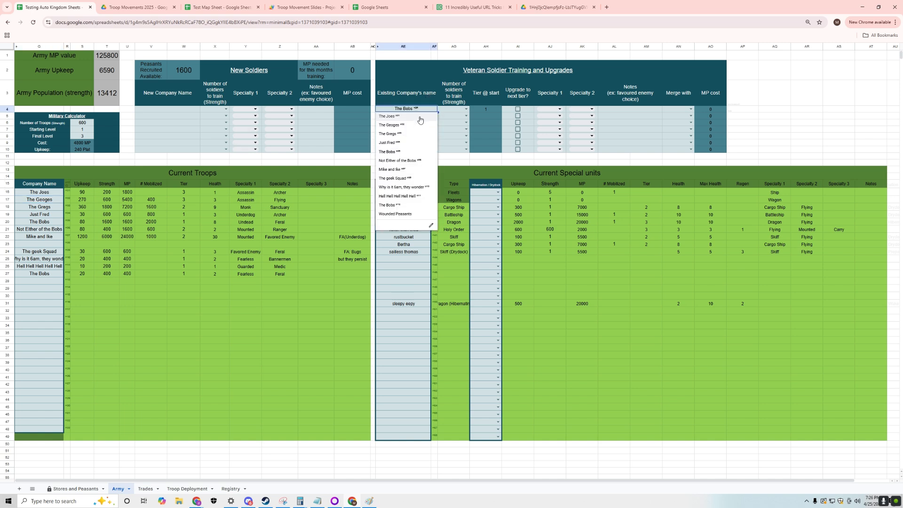
{"action": "left_click", "coordinate": [450, 123]}
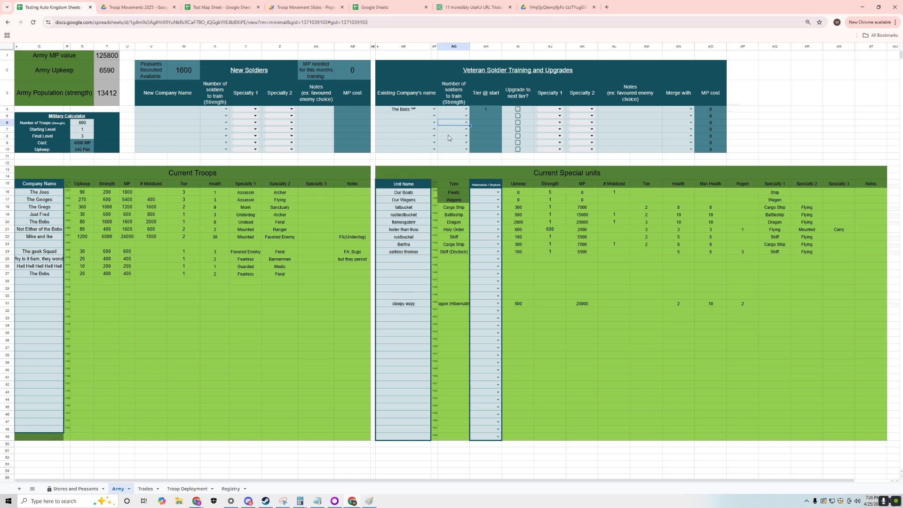
{"action": "left_click", "coordinate": [435, 109]}
{"action": "left_click", "coordinate": [426, 118]}
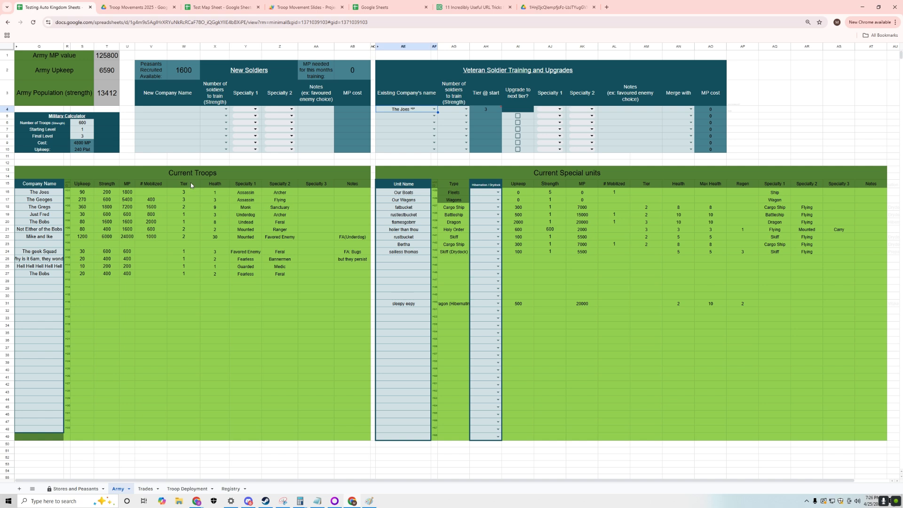
- Rename the first company under Current Troops as The Mikes and clear the existing company in the first veteran training row
{"action": "left_click", "coordinate": [38, 192]}
{"action": "type", "text": "The Mikes"}
{"action": "key", "text": "Return"}
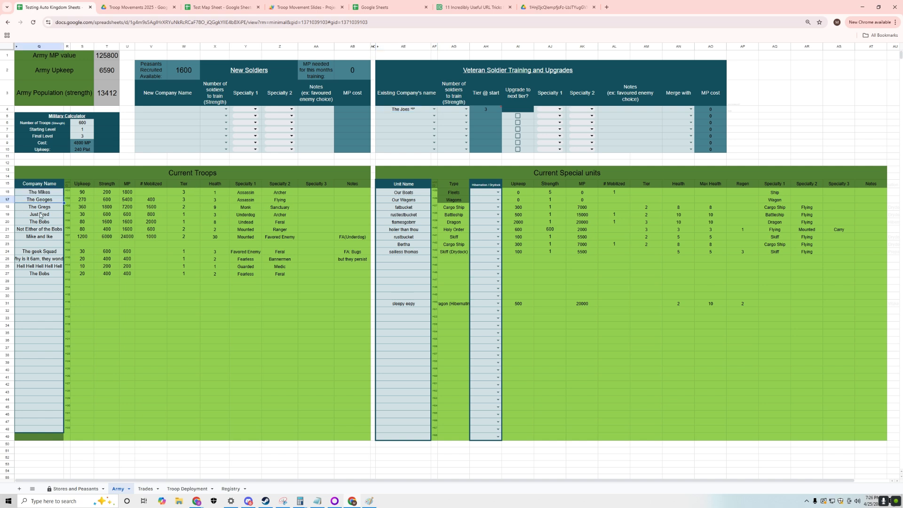
{"action": "left_click", "coordinate": [425, 111]}
{"action": "key", "text": "Delete"}
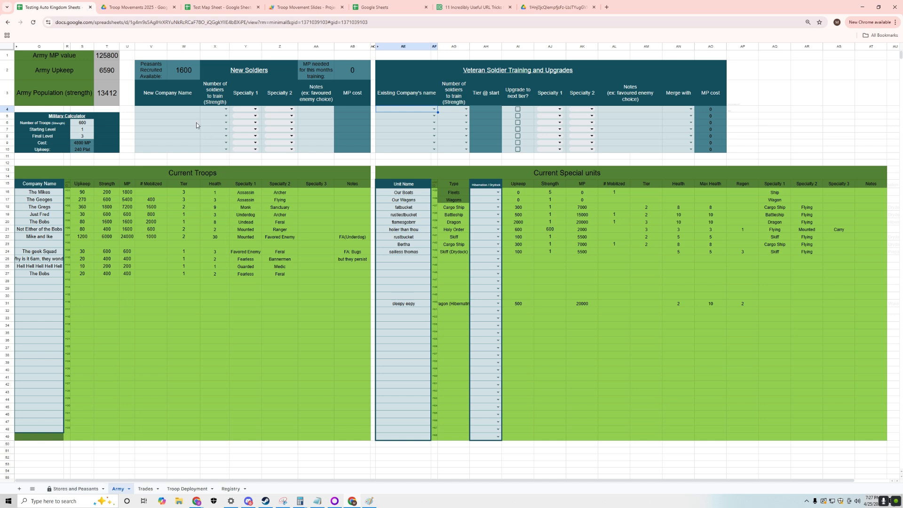
- Compare the Army sheet's available recruited peasants with the Recruit Peasants allocation on the Stores and Peasants sheet
{"action": "left_click", "coordinate": [182, 74]}
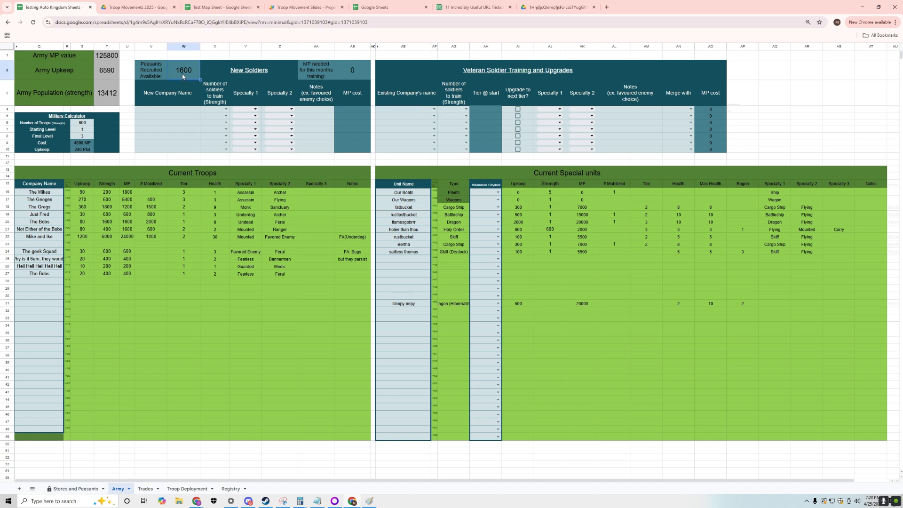
{"action": "left_click", "coordinate": [87, 490]}
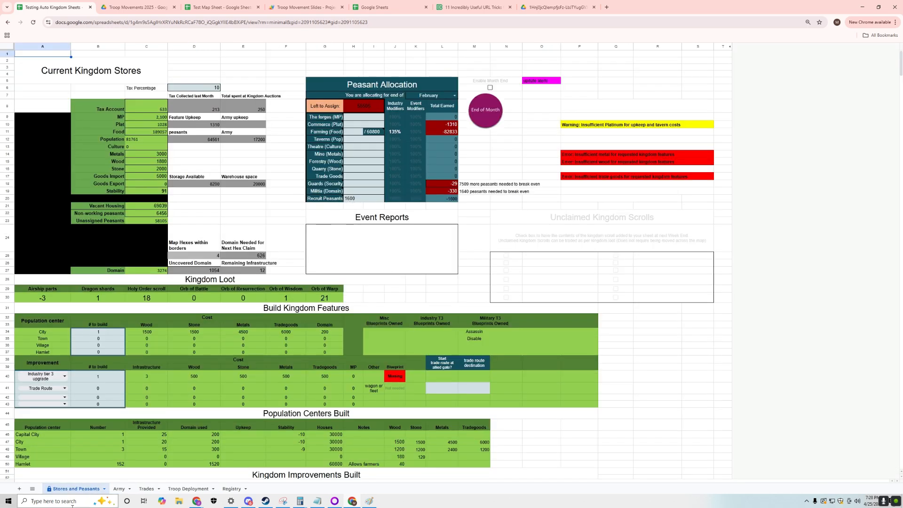
{"action": "left_click", "coordinate": [118, 490]}
{"action": "left_click", "coordinate": [77, 490]}
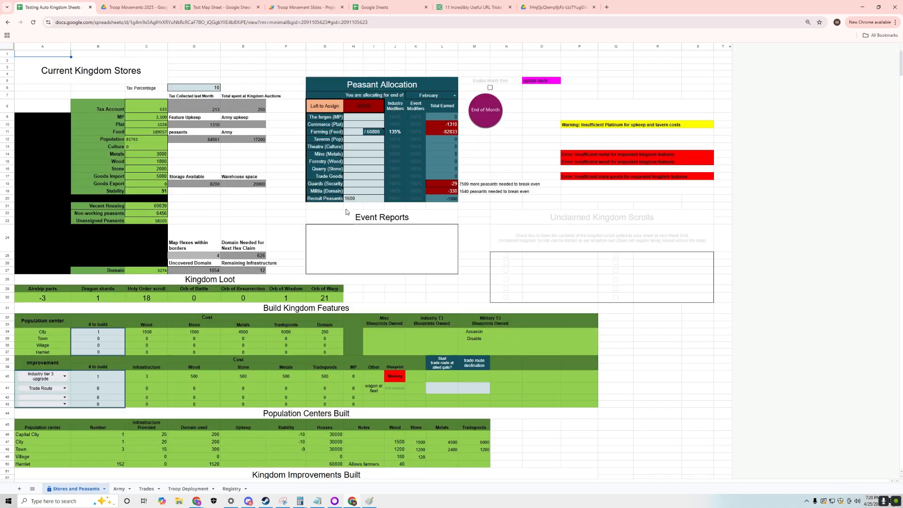
{"action": "left_click", "coordinate": [118, 490]}
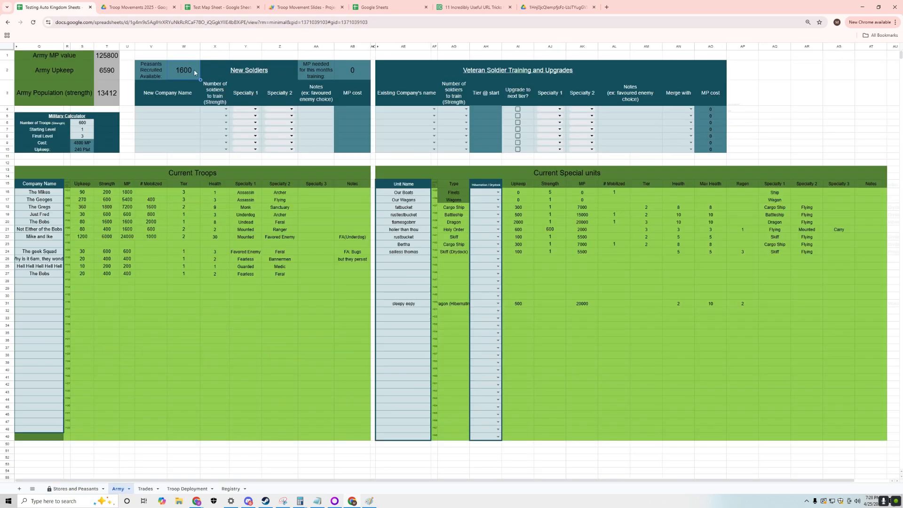
- Add a new company named Fresh Faces with 800 soldiers to train in the first New Soldiers row
{"action": "left_click", "coordinate": [227, 110]}
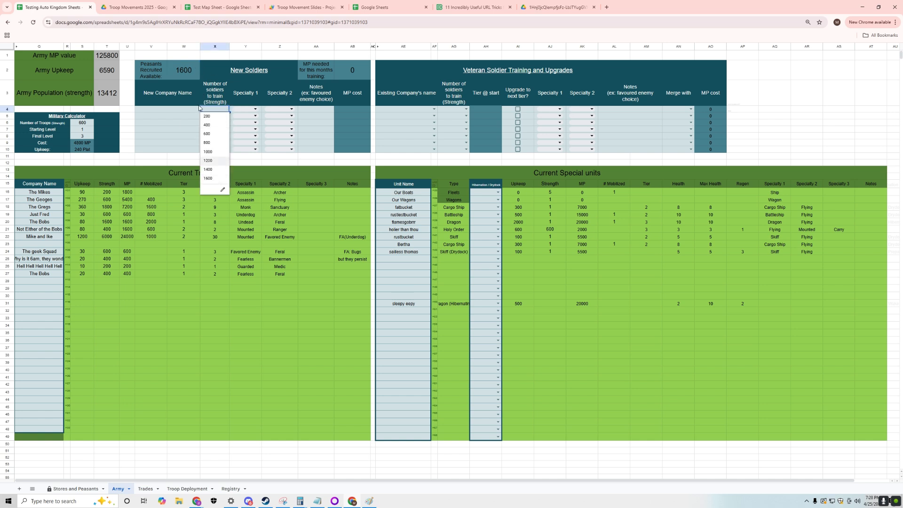
{"action": "left_click", "coordinate": [180, 120]}
{"action": "left_click", "coordinate": [188, 110]}
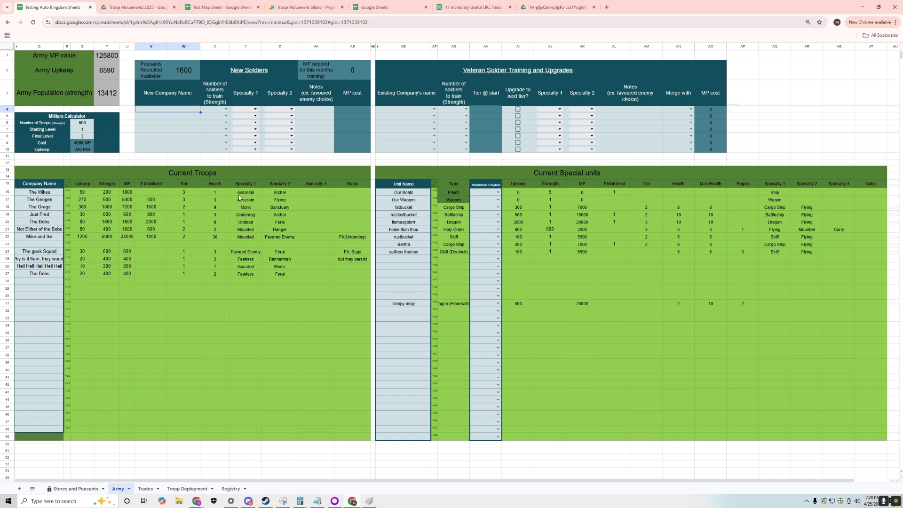
{"action": "type", "text": "Fresh Faces"}
{"action": "key", "text": "Up"}
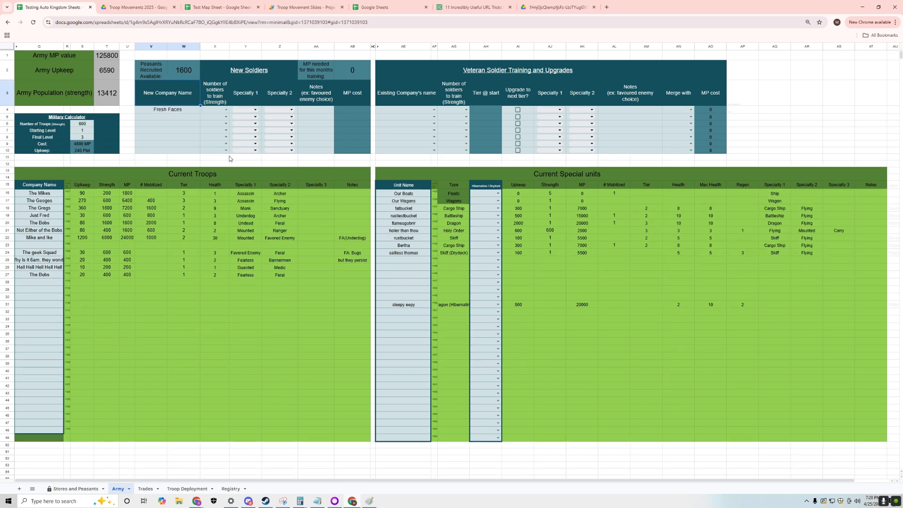
{"action": "left_click", "coordinate": [226, 110]}
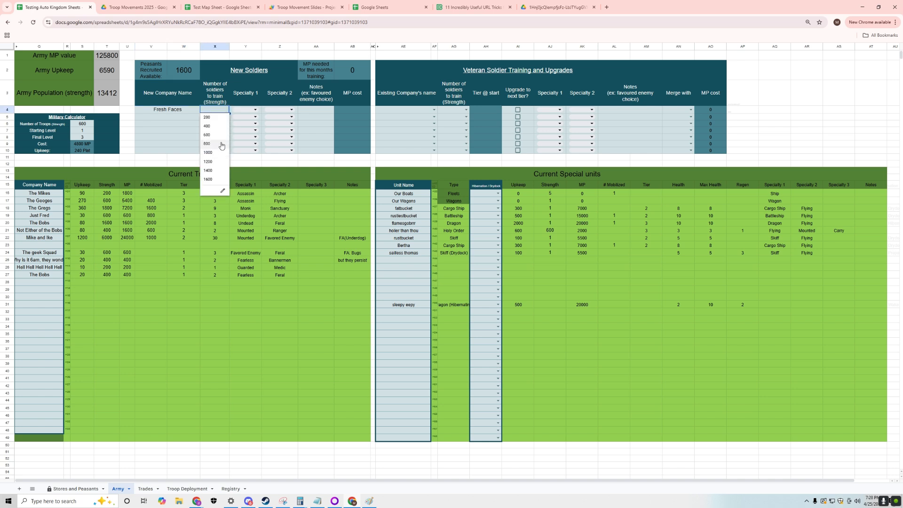
{"action": "left_click", "coordinate": [214, 147]}
- Add a second new company named Even Fresher Faces with 800 soldiers to train
{"action": "left_click", "coordinate": [176, 116]}
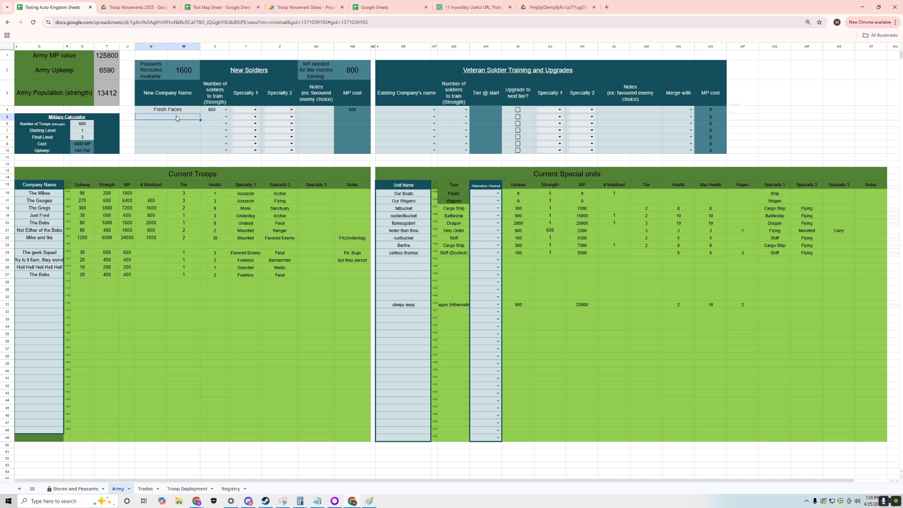
{"action": "type", "text": "Even Fresher Faces"}
{"action": "left_click", "coordinate": [226, 117]}
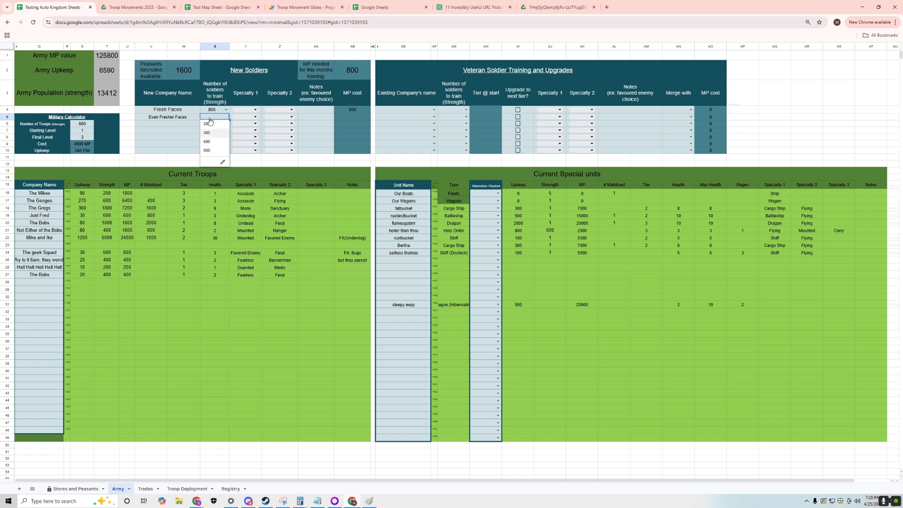
{"action": "left_click", "coordinate": [209, 151]}
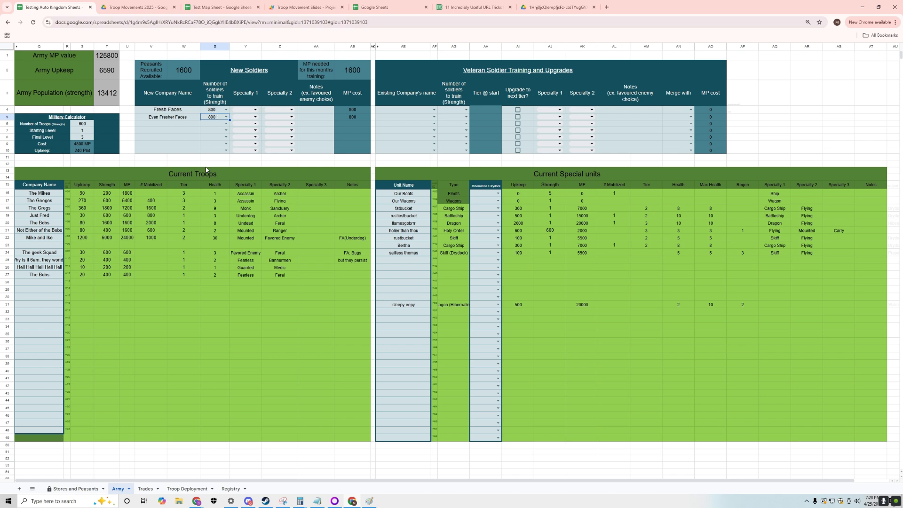
- Clear the Recruit Peasants allocation on the Stores and Peasants sheet and return to the Army sheet
{"action": "left_click", "coordinate": [75, 489]}
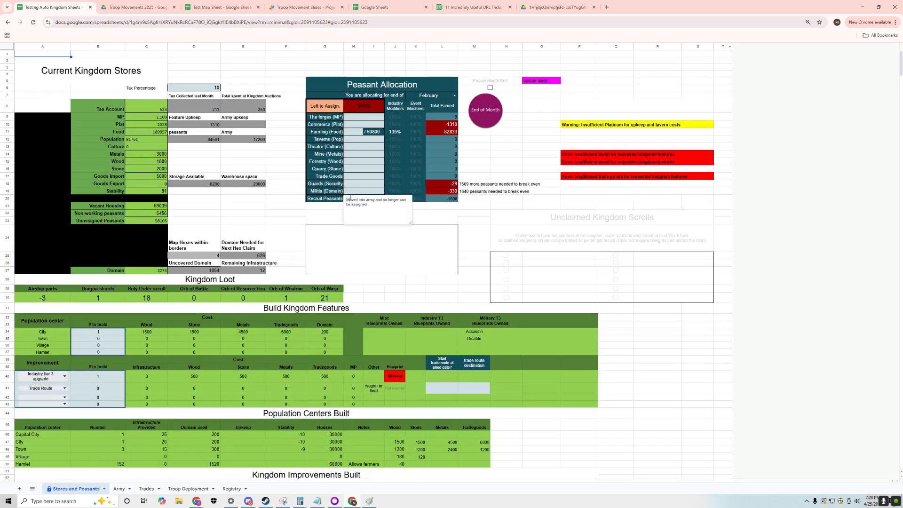
{"action": "left_click", "coordinate": [368, 183]}
{"action": "left_click", "coordinate": [363, 197]}
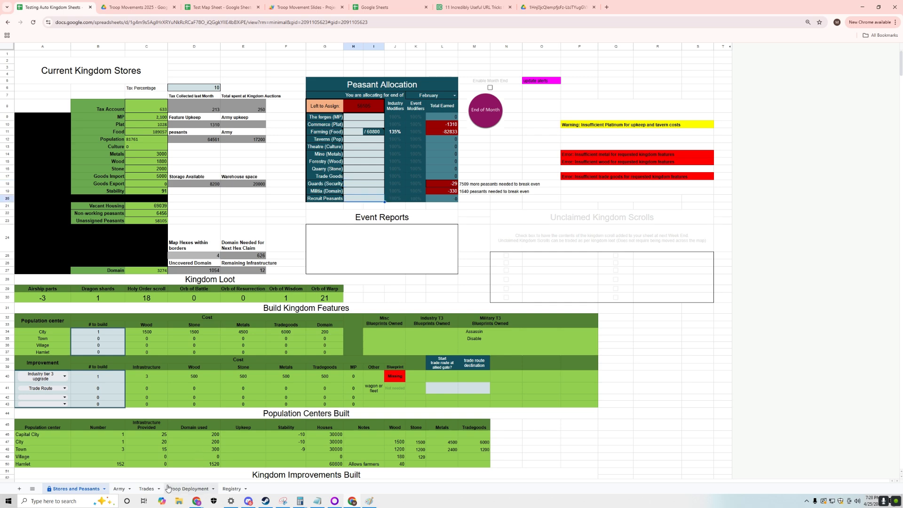
{"action": "left_click", "coordinate": [119, 488]}
- Give the new company Fresh Faces the specialties Archer and Cleave
{"action": "mouse_move", "coordinate": [225, 113]}
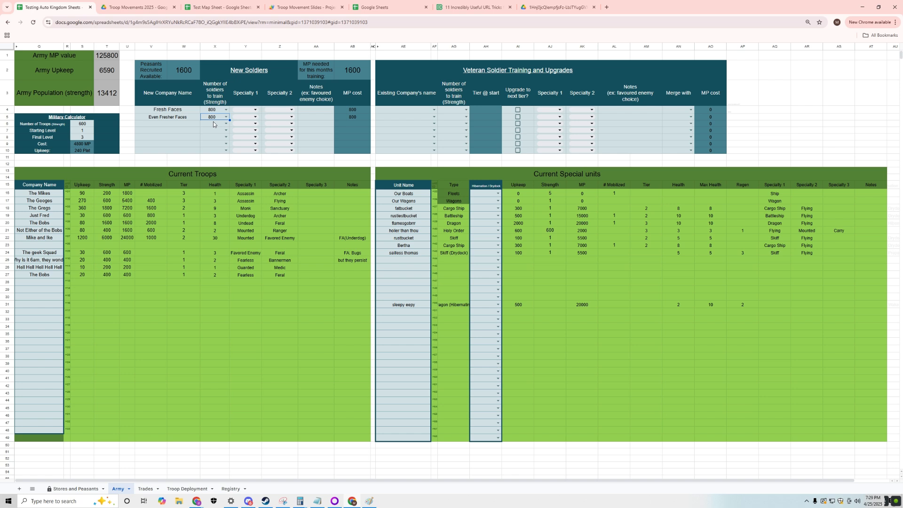
{"action": "double_click", "coordinate": [249, 110]}
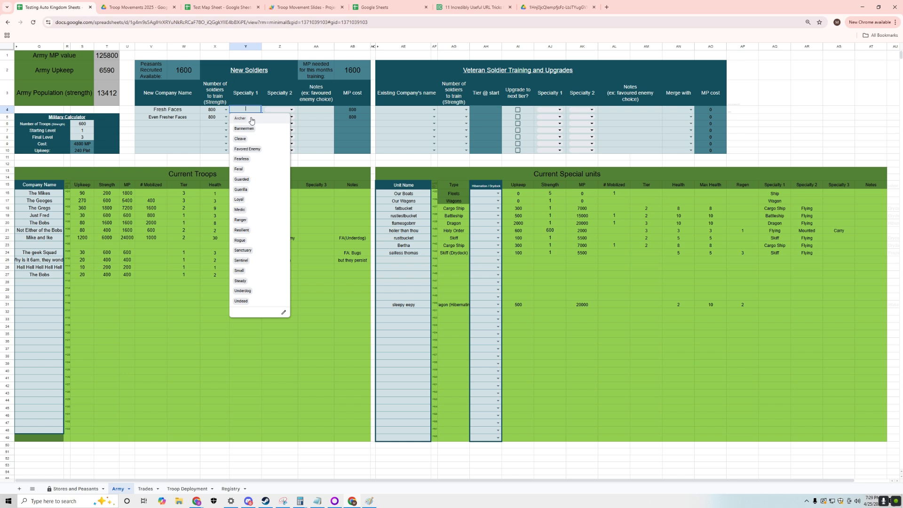
{"action": "left_click", "coordinate": [252, 120]}
{"action": "left_click", "coordinate": [280, 110]}
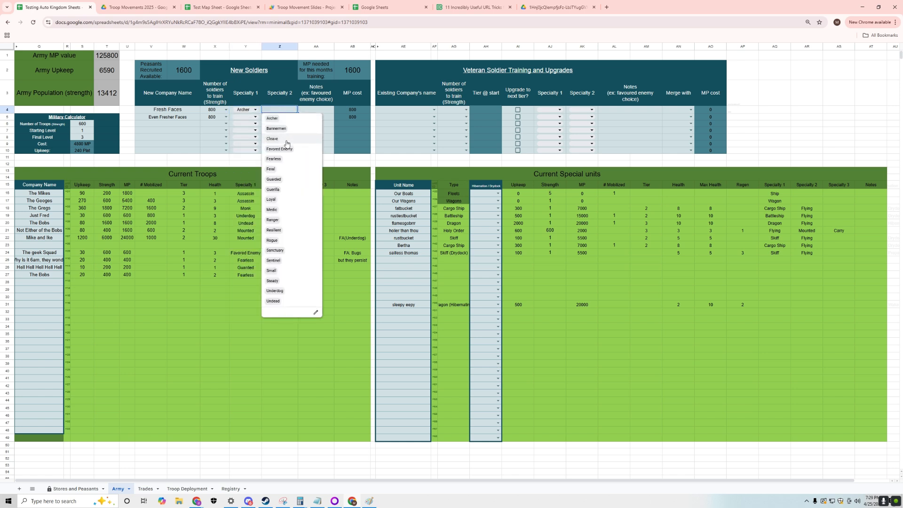
{"action": "left_click", "coordinate": [282, 141]}
- Give the new company Even Fresher Faces the specialties Loyal and Medic
{"action": "double_click", "coordinate": [242, 117]}
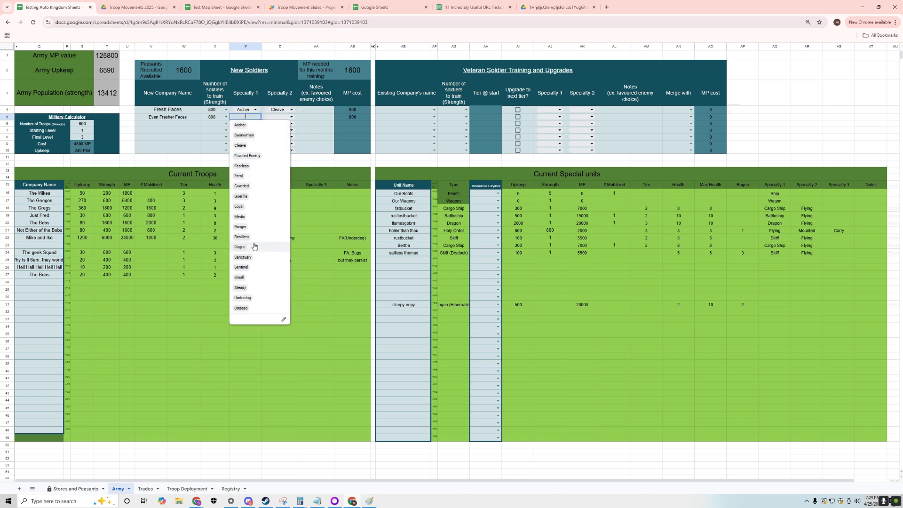
{"action": "left_click", "coordinate": [259, 210]}
{"action": "double_click", "coordinate": [285, 117]}
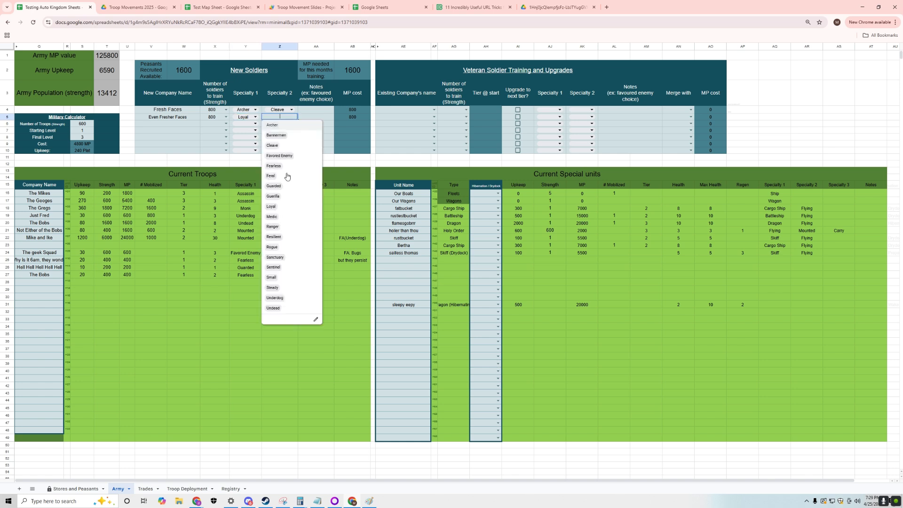
{"action": "left_click", "coordinate": [288, 219]}
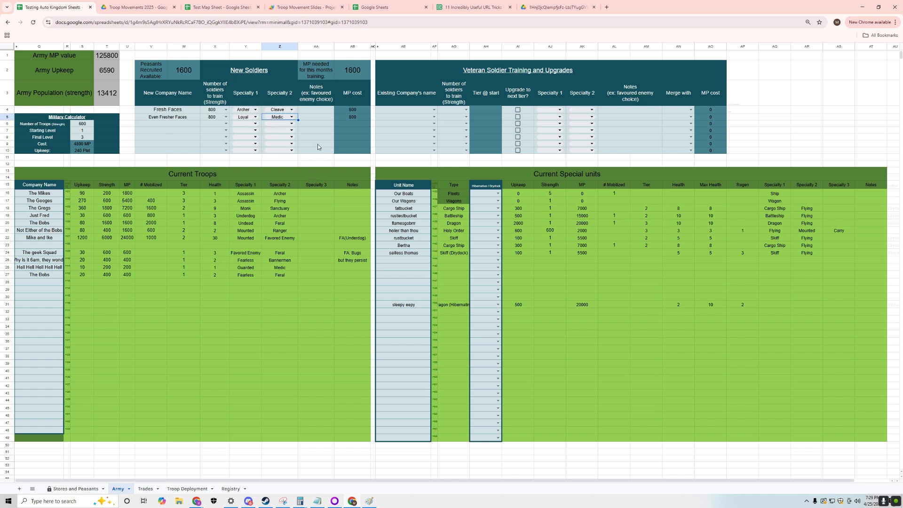
- Enter a note beginning "Hello friendly Gor" for the new company Fresh Faces
{"action": "left_click", "coordinate": [318, 110]}
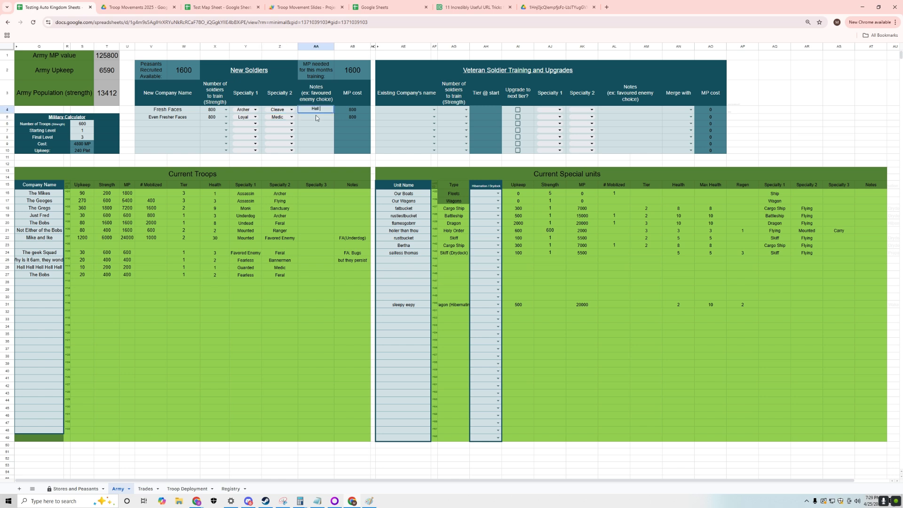
{"action": "type", "text": "Hello friendly Gor offi"}
{"action": "key", "text": "Return"}
- Enter The Gregs in the first veteran training row with 800 soldiers and enable the upgrade to the next tier
{"action": "left_click", "coordinate": [434, 109]}
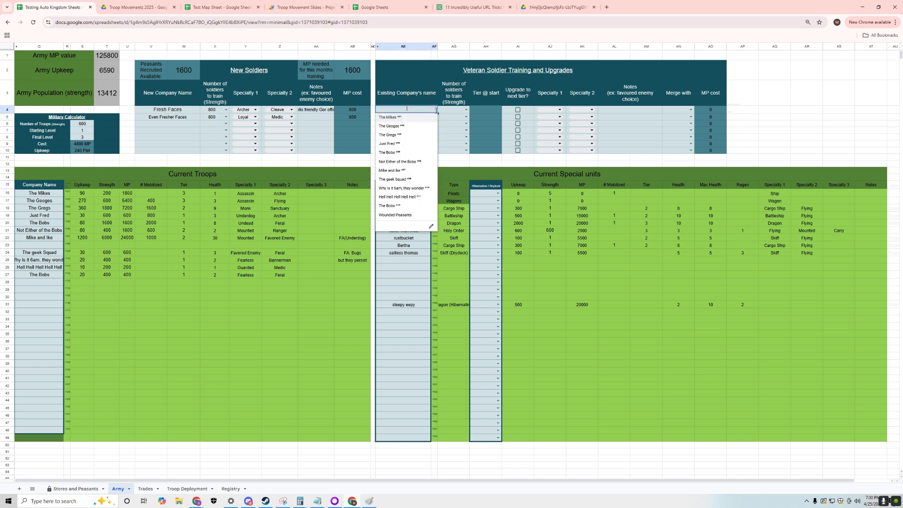
{"action": "left_click", "coordinate": [402, 136]}
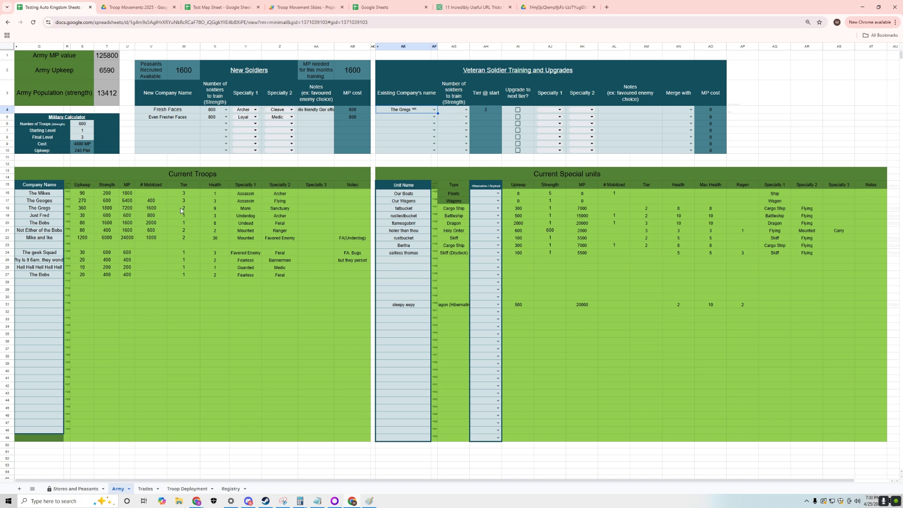
{"action": "left_click", "coordinate": [467, 111]}
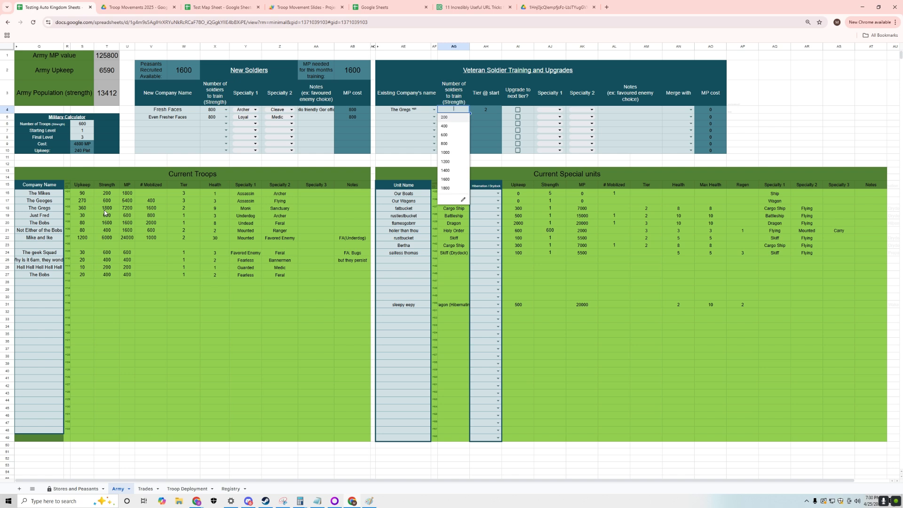
{"action": "left_click", "coordinate": [445, 143]}
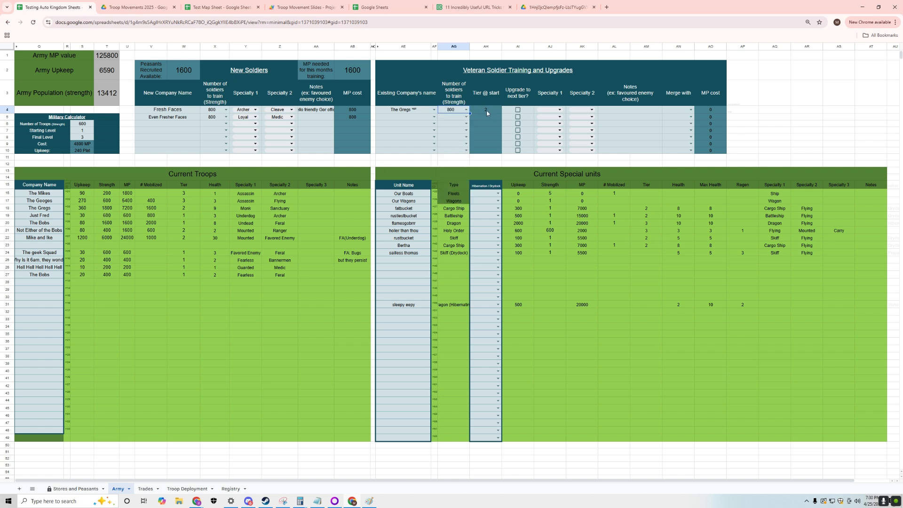
{"action": "left_click", "coordinate": [518, 110]}
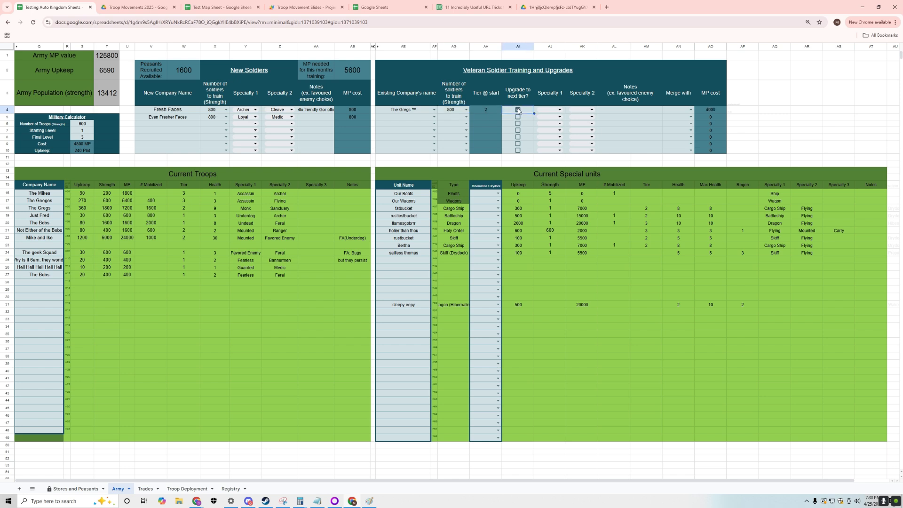
- Give The Gregs the upgrade specialties Flying and Cleave in the veteran training row
{"action": "left_click", "coordinate": [561, 109]}
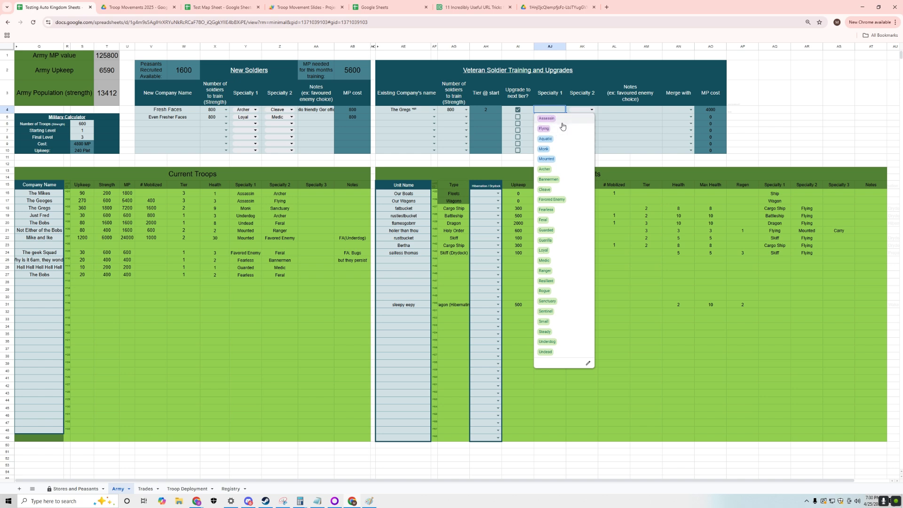
{"action": "left_click", "coordinate": [558, 129]}
{"action": "left_click", "coordinate": [583, 110]}
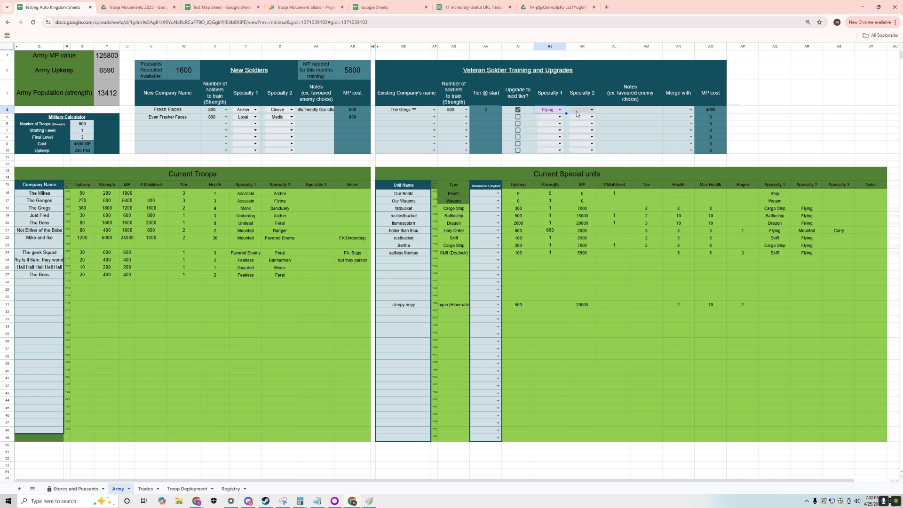
{"action": "left_click", "coordinate": [584, 189]}
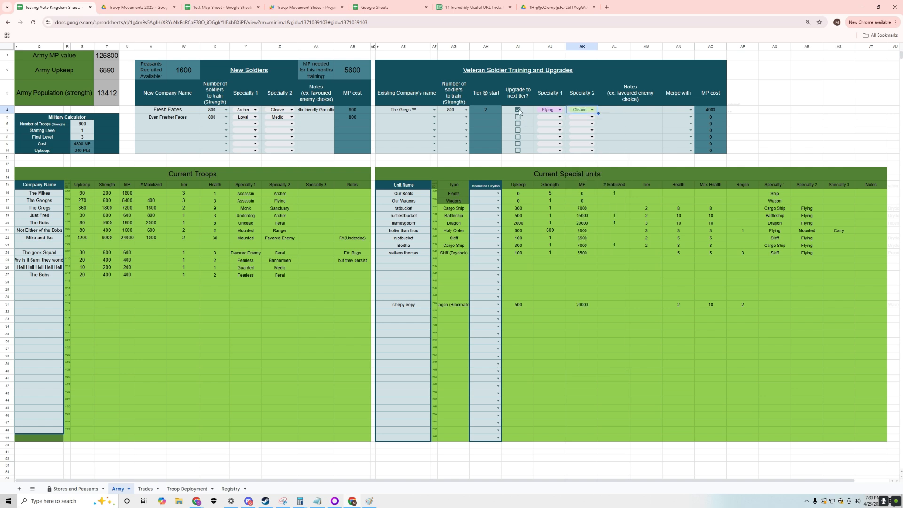
- Turn off the tier upgrade for The Gregs and replace its first specialty with Aquatic
{"action": "left_click", "coordinate": [518, 110]}
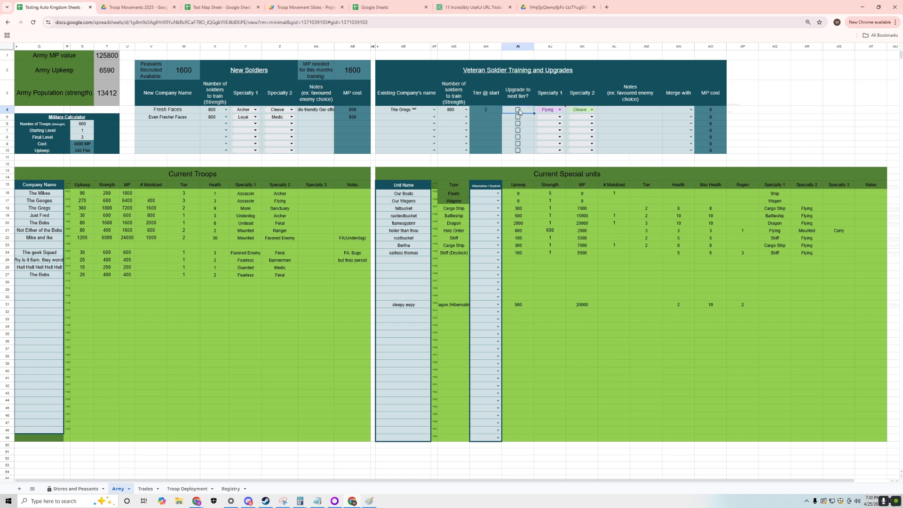
{"action": "left_click", "coordinate": [566, 112]}
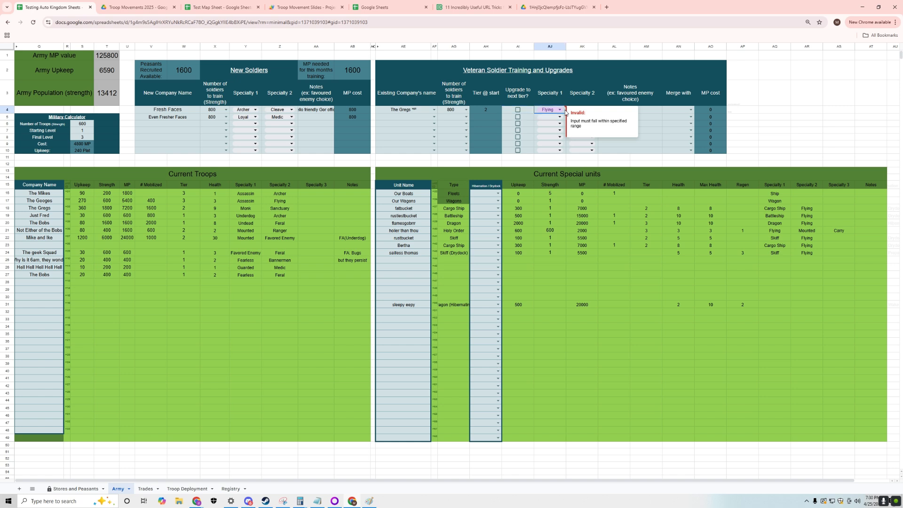
{"action": "key", "text": "BackSpace"}
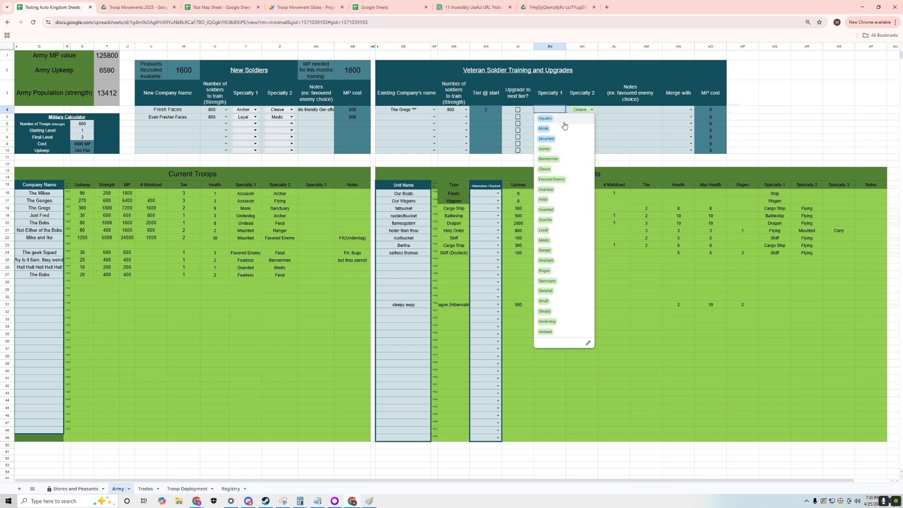
{"action": "left_click", "coordinate": [564, 120]}
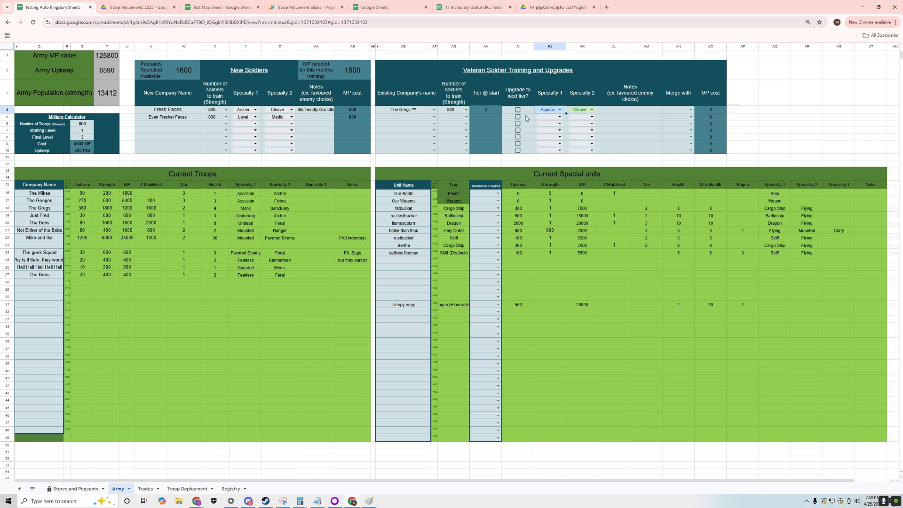
- Restore the Flying specialty and the tier upgrade for The Gregs, and check its merge options
{"action": "key", "text": "ctrl+z"}
{"action": "key", "text": "Left"}
{"action": "key", "text": "space"}
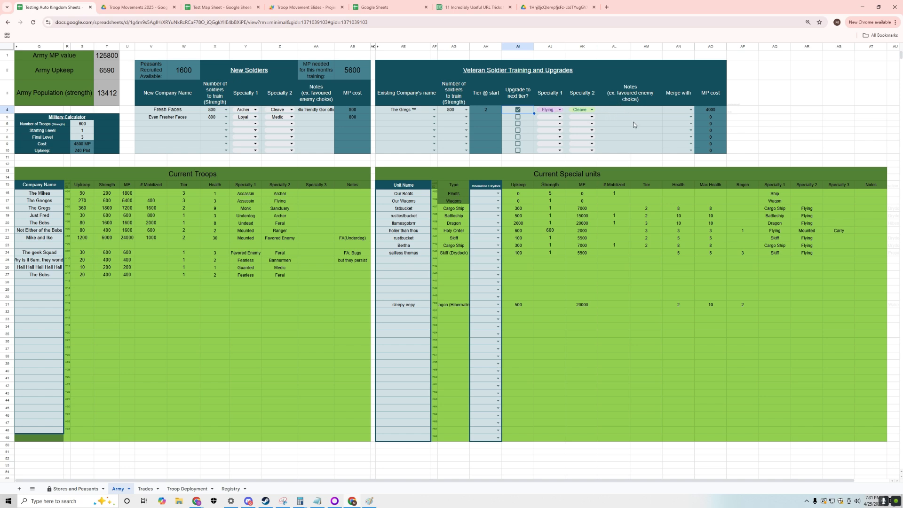
{"action": "left_click", "coordinate": [691, 110]}
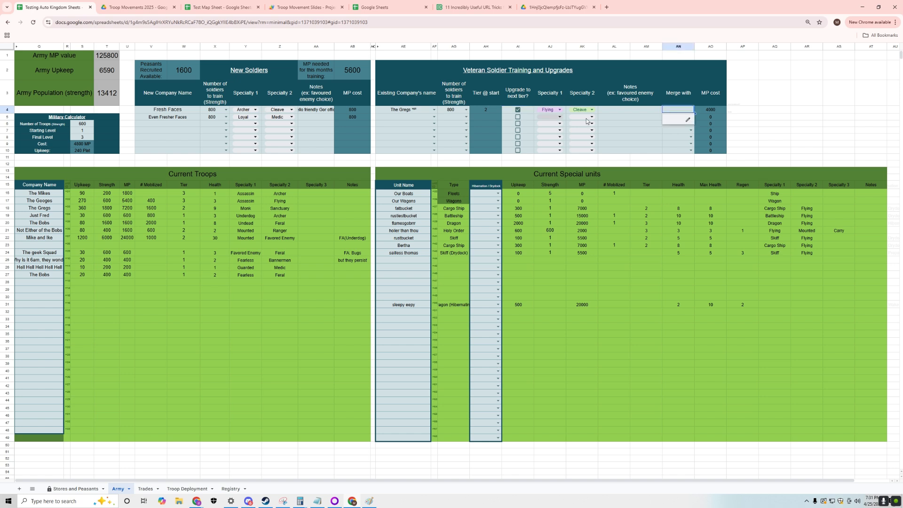
{"action": "left_click", "coordinate": [625, 112]}
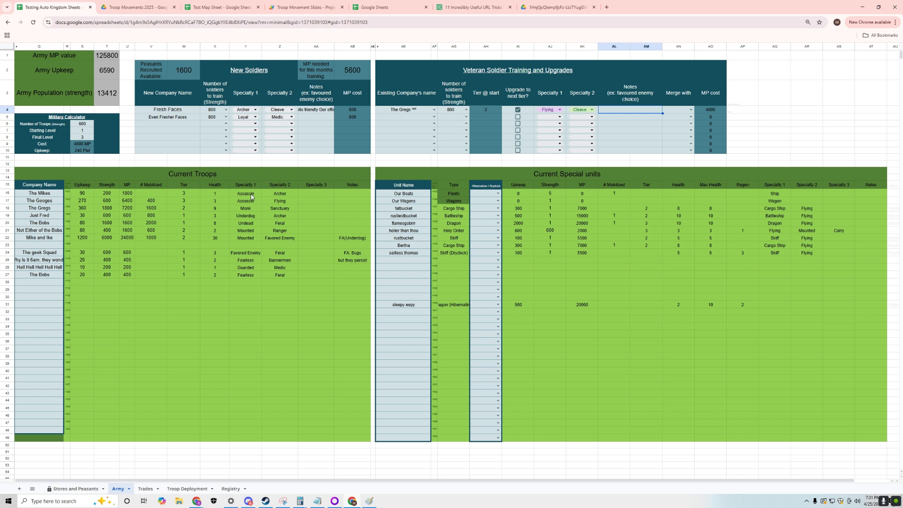
- Change the specialties of The Gregs to Assassin and Archer and set the company to merge with The Mikes
{"action": "left_click", "coordinate": [551, 110]}
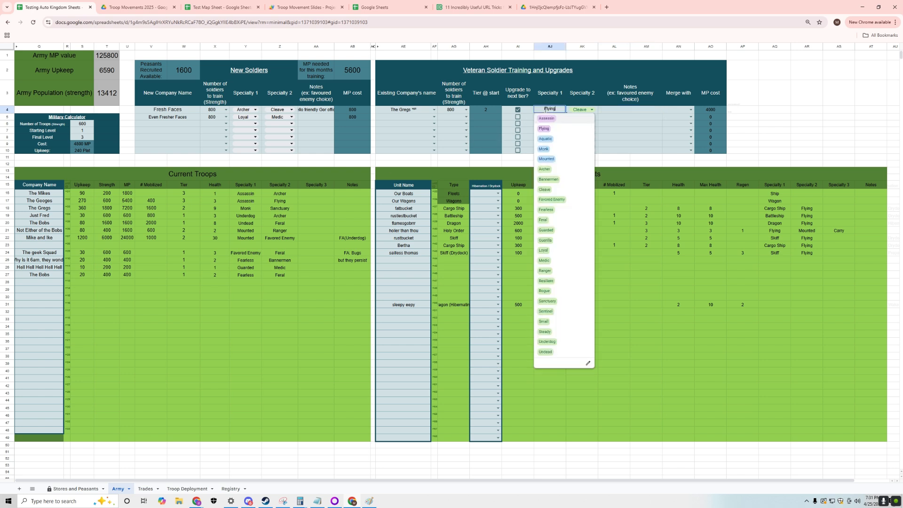
{"action": "left_click", "coordinate": [546, 118]}
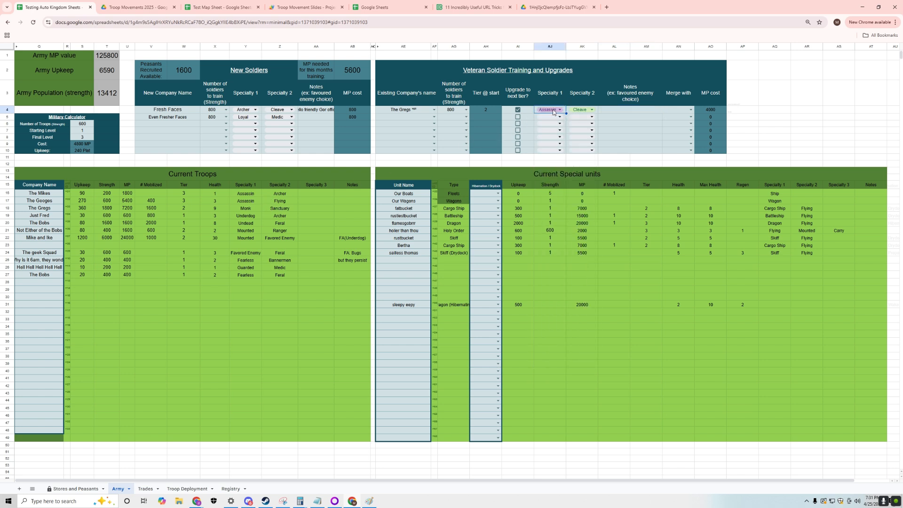
{"action": "key", "text": "Tab"}
{"action": "key", "text": "Return"}
{"action": "key", "text": "Down"}
{"action": "key", "text": "Down"}
{"action": "key", "text": "Down"}
{"action": "key", "text": "Down"}
{"action": "key", "text": "Down"}
{"action": "key", "text": "Return"}
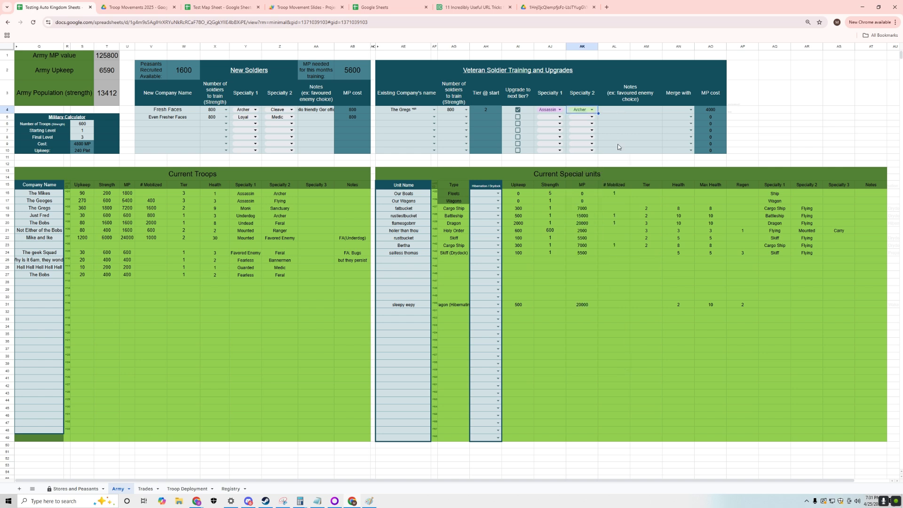
{"action": "left_click", "coordinate": [691, 109]}
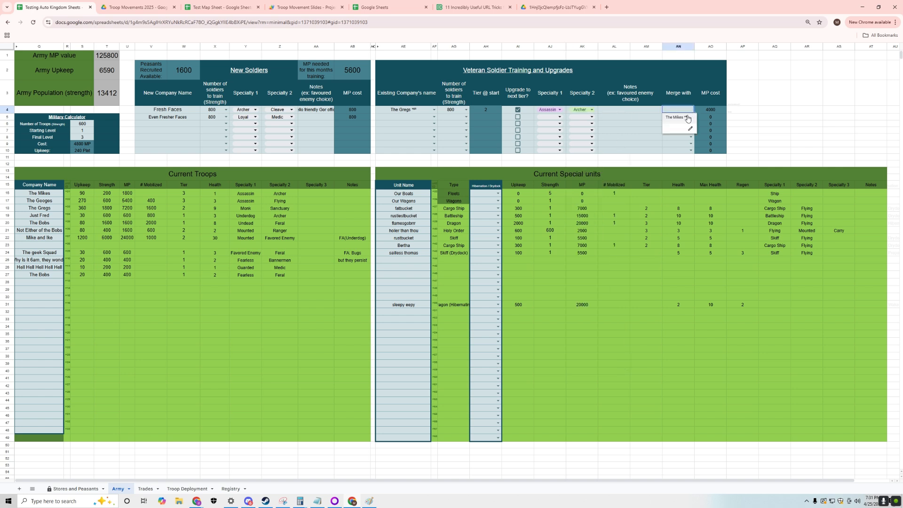
{"action": "left_click", "coordinate": [687, 122]}
- Clear both specialties and the merge choice from the veteran training row for The Gregs
{"action": "left_click", "coordinate": [565, 110]}
{"action": "key", "text": "Delete"}
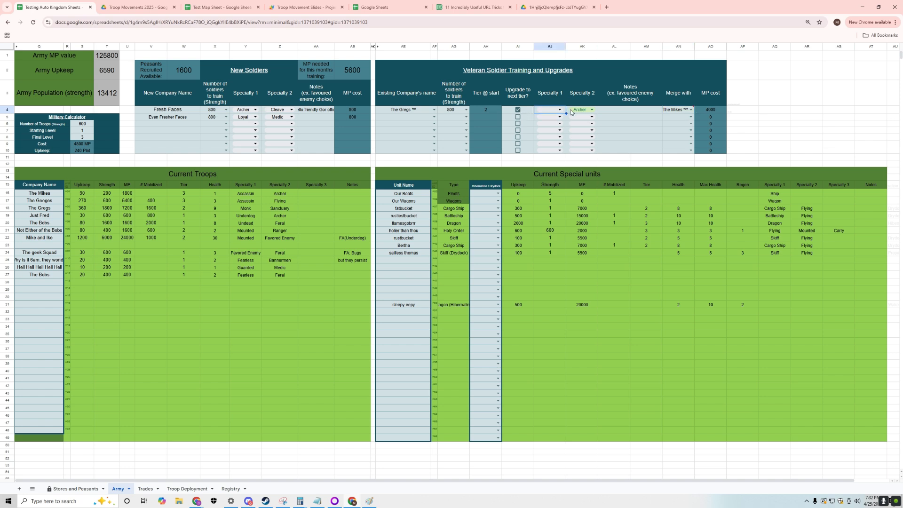
{"action": "left_click", "coordinate": [570, 112]}
{"action": "key", "text": "Delete"}
{"action": "left_click", "coordinate": [680, 112]}
{"action": "key", "text": "Delete"}
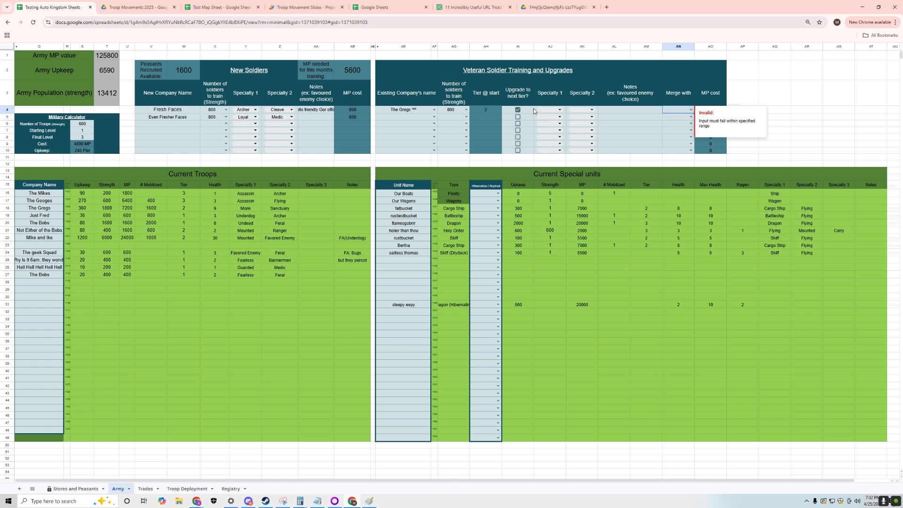
- Turn off the tier upgrade for The Gregs and set its specialties to Mounted and Aquatic
{"action": "left_click", "coordinate": [519, 110]}
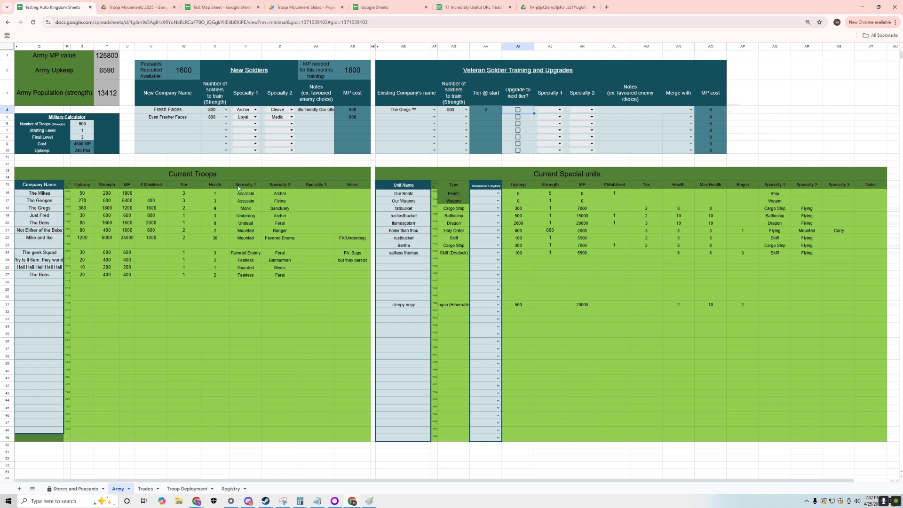
{"action": "left_click", "coordinate": [560, 110]}
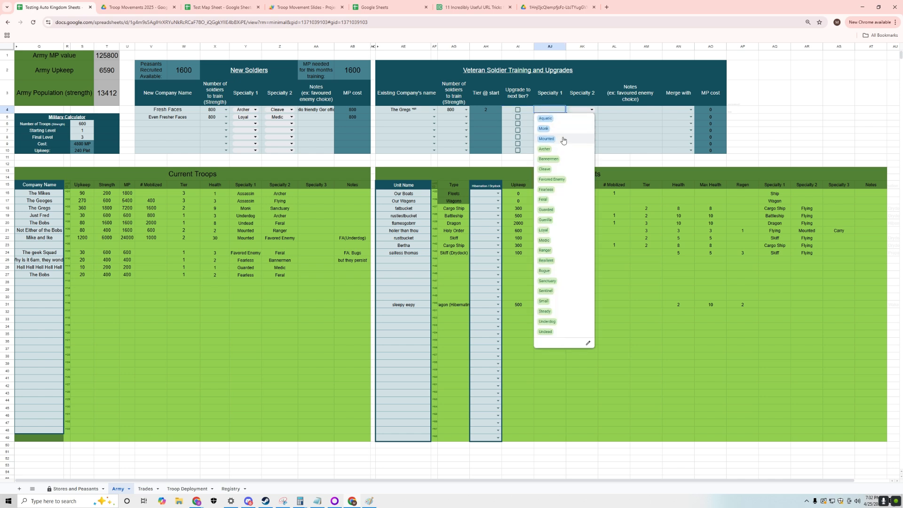
{"action": "left_click", "coordinate": [565, 139]}
{"action": "left_click", "coordinate": [585, 113]}
{"action": "left_click", "coordinate": [607, 158]}
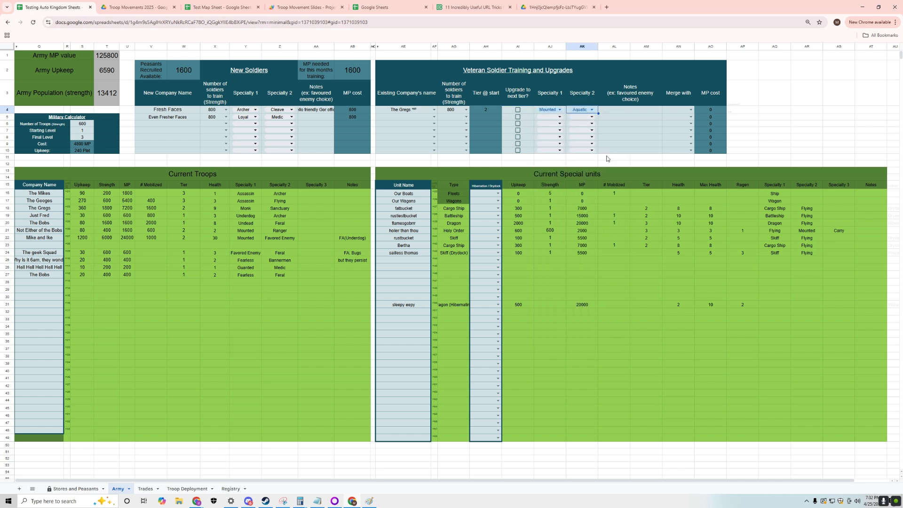